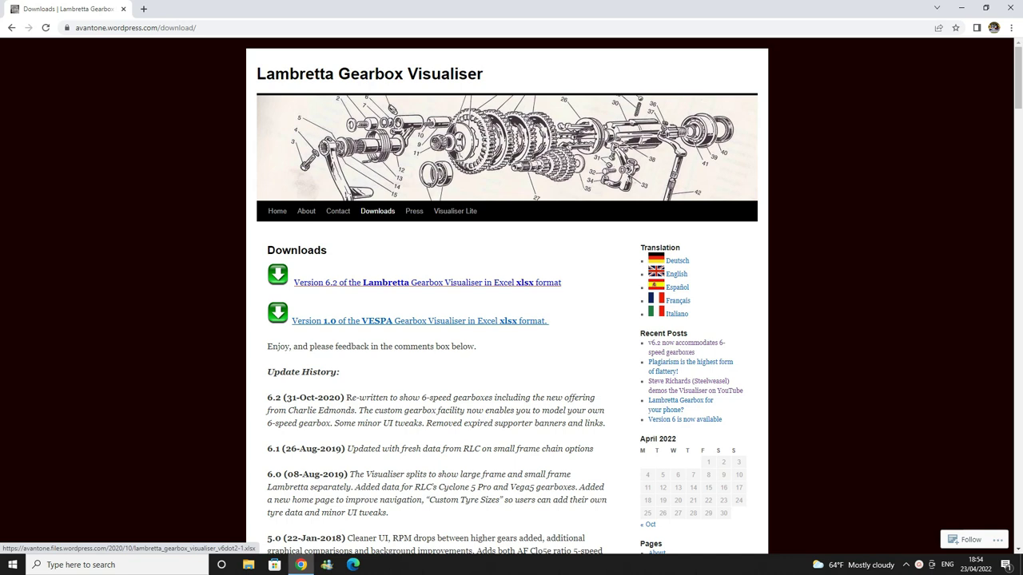
Step: Download the Version 6.2 Gearbox Visualiser xlsx in Chrome and open it in Excel
left_click(427, 282)
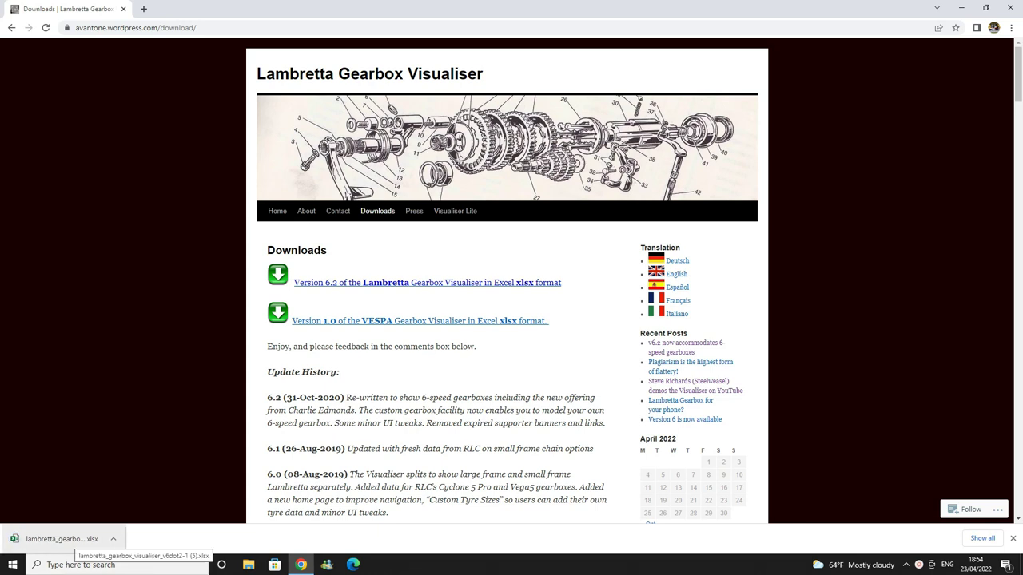
left_click(60, 538)
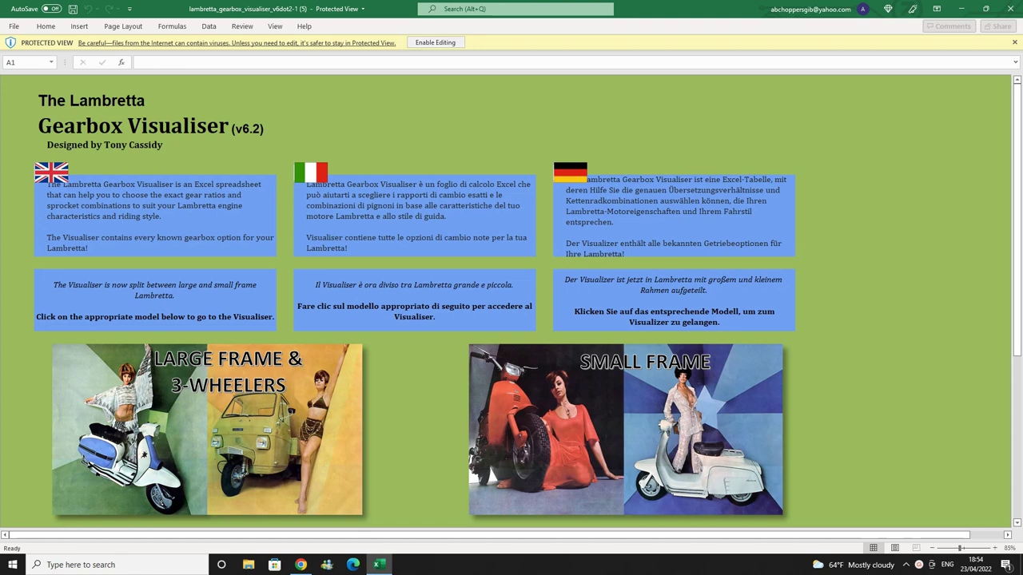
Step: Enable editing and go to the Large Frame & 3-Wheelers gearbox visualiser sheet
left_click(435, 42)
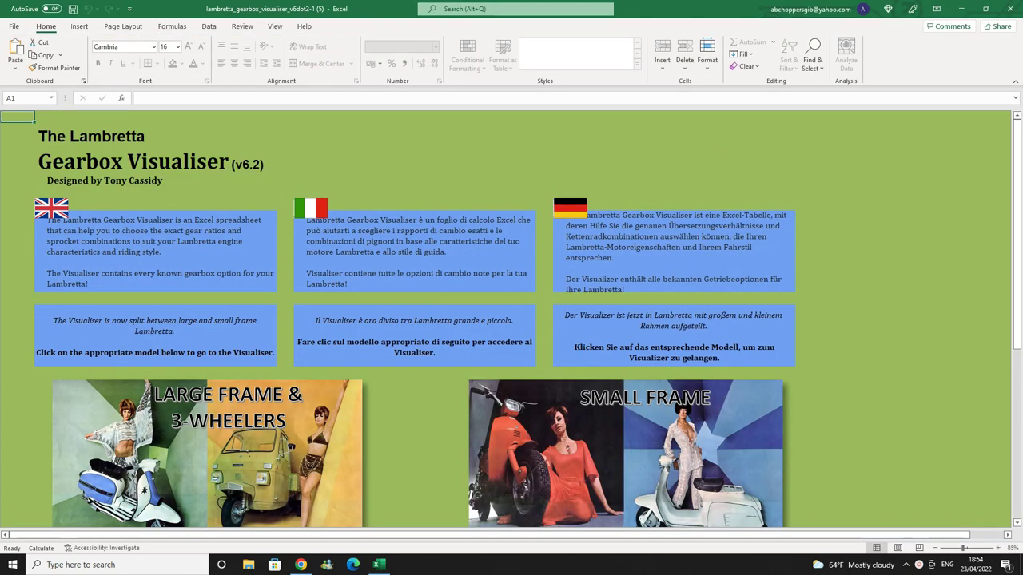
scroll(512, 319, "down", 2)
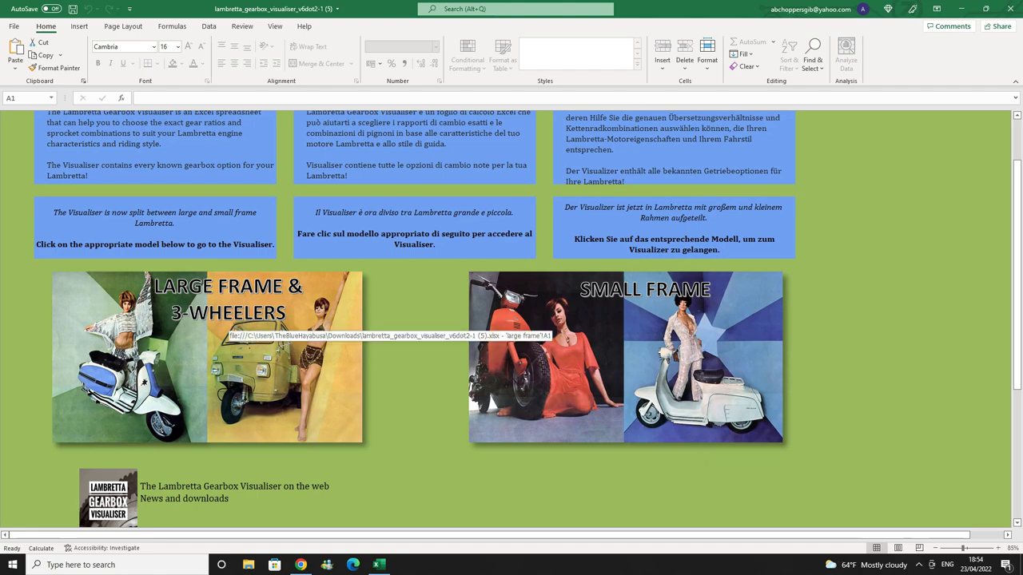
left_click(287, 435)
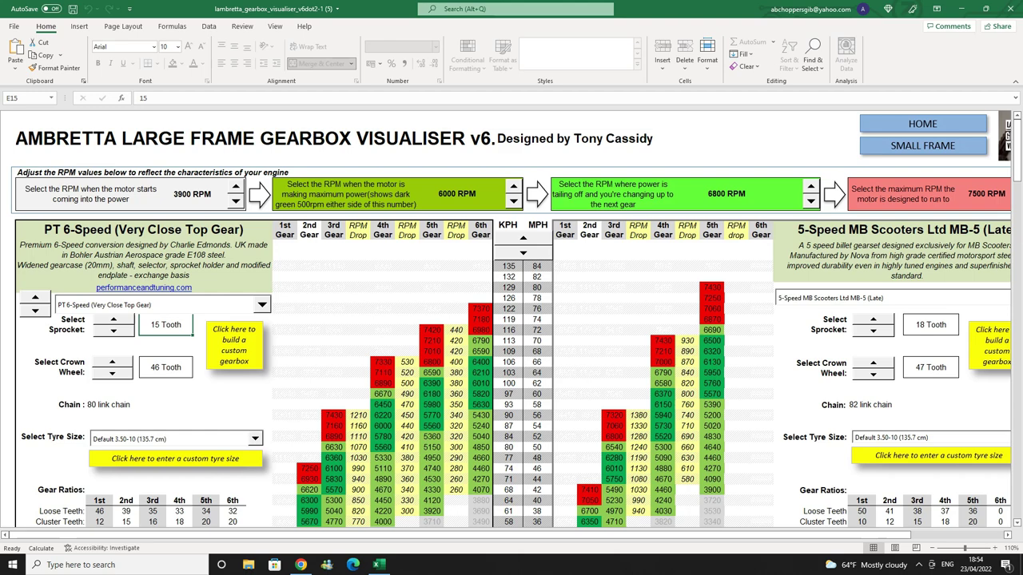
scroll(512, 320, "down", 7)
scroll(511, 320, "up", 7)
scroll(511, 320, "down", 3)
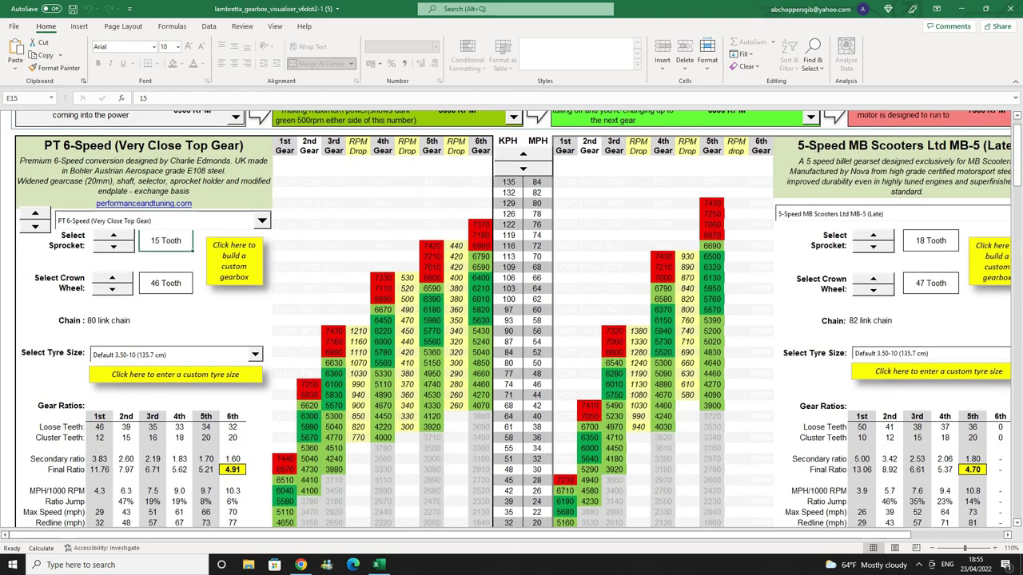
scroll(512, 320, "up", 3)
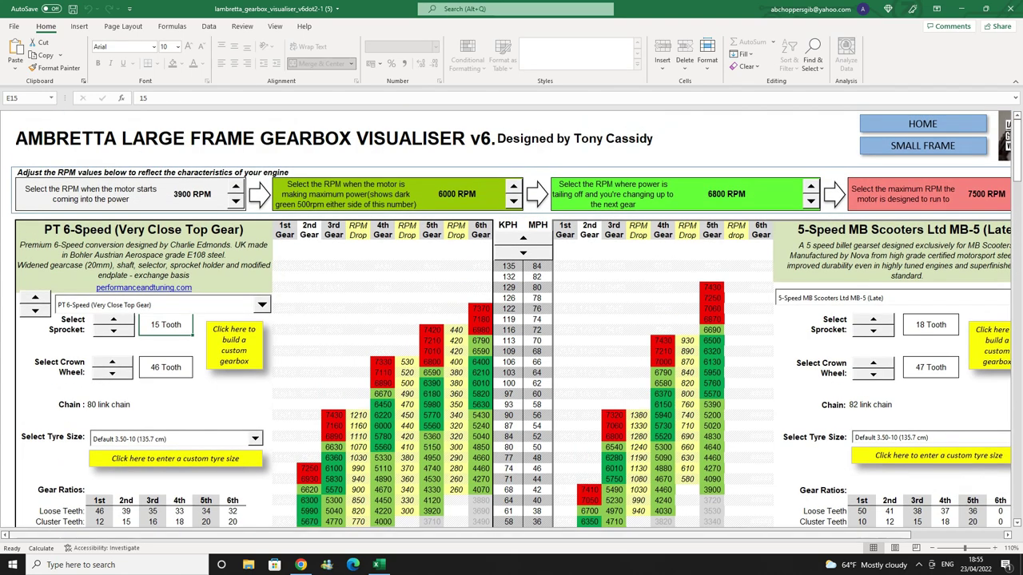
left_click_drag(548, 534, 566, 534)
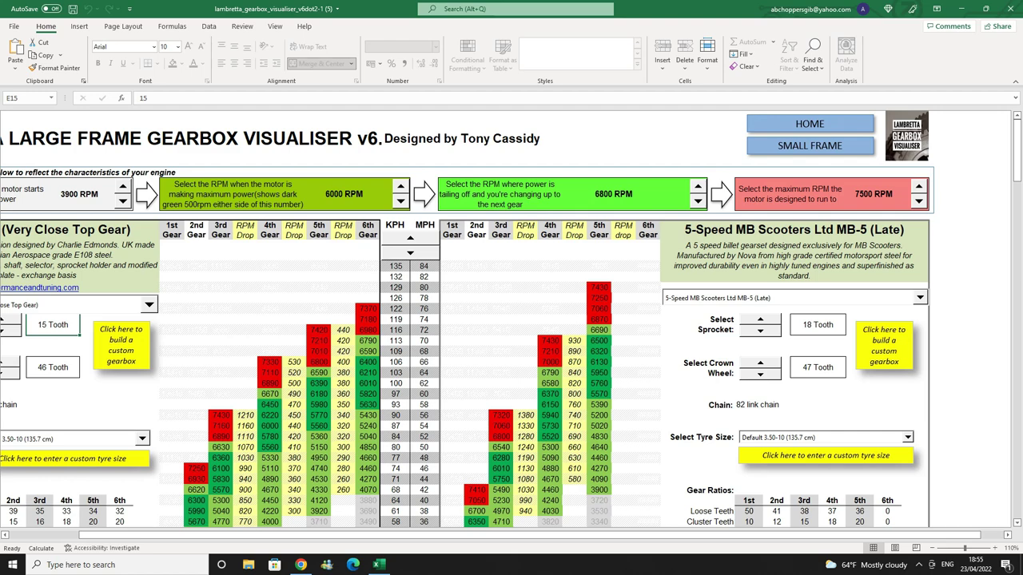
Step: Raise the maximum engine RPM spinner to 10000
left_click(919, 186)
left_click(919, 186)
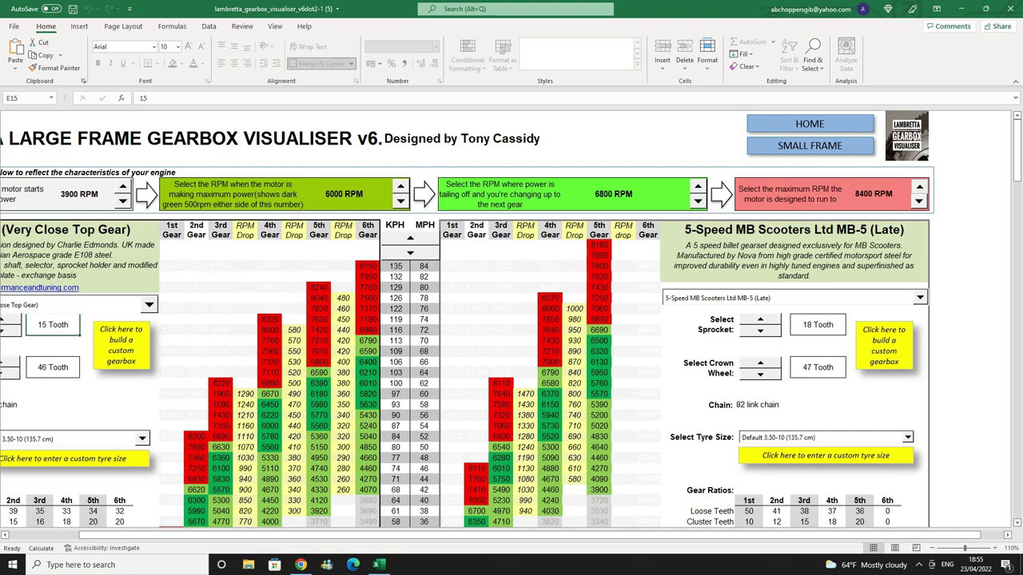
left_click(919, 186)
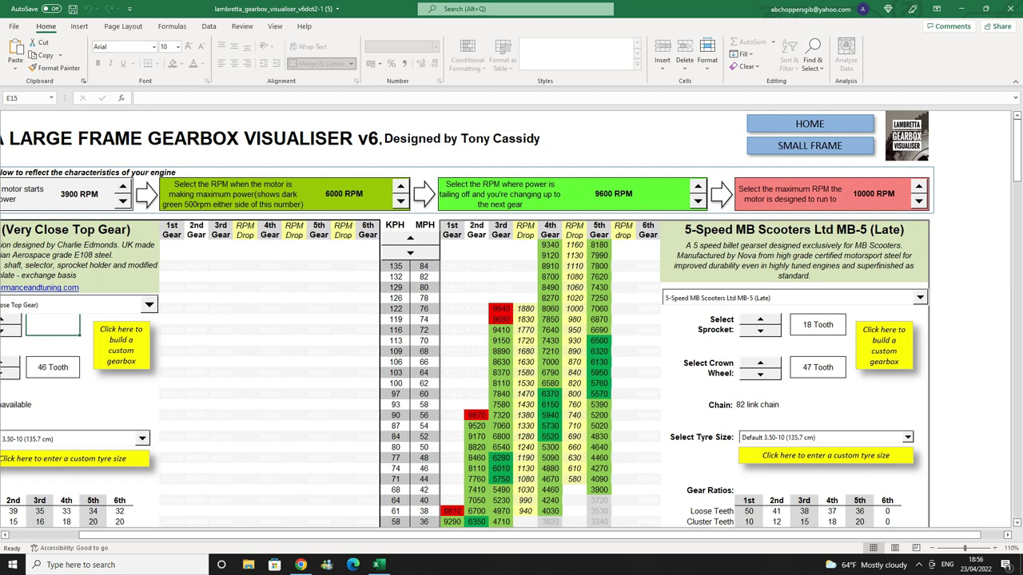
Step: Raise the maximum-power RPM to 9000
left_click(401, 186)
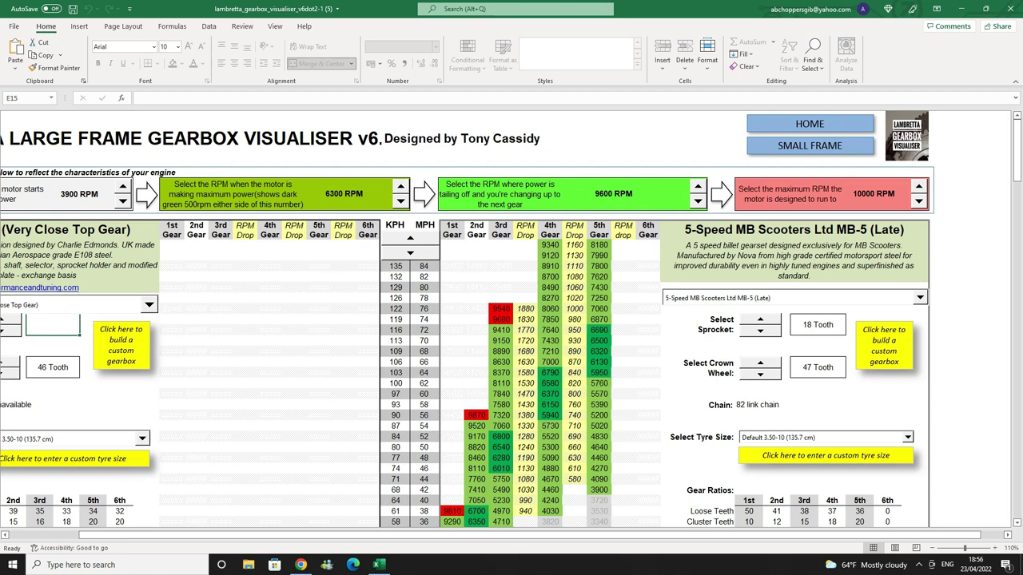
left_click(400, 185)
left_click(401, 185)
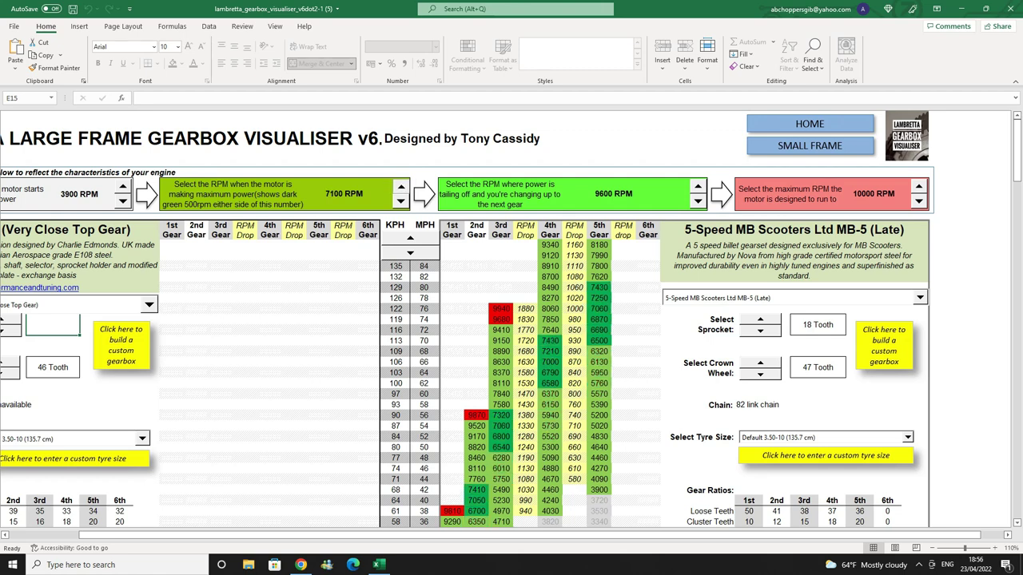
left_click(401, 186)
left_click(401, 185)
left_click(400, 185)
left_click(401, 186)
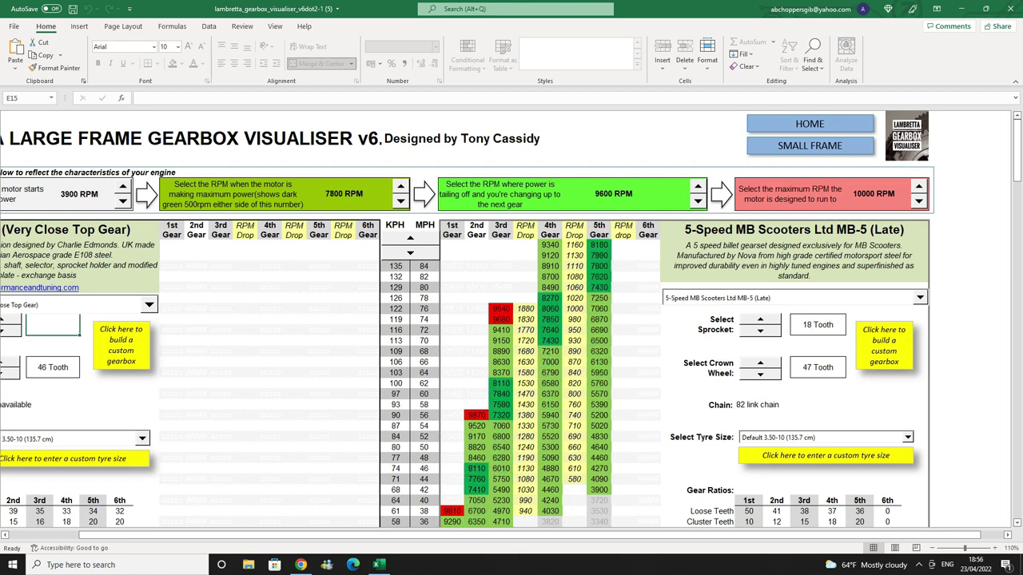
left_click(400, 186)
left_click(401, 186)
left_click(400, 185)
left_click(400, 186)
left_click(401, 186)
left_click(400, 186)
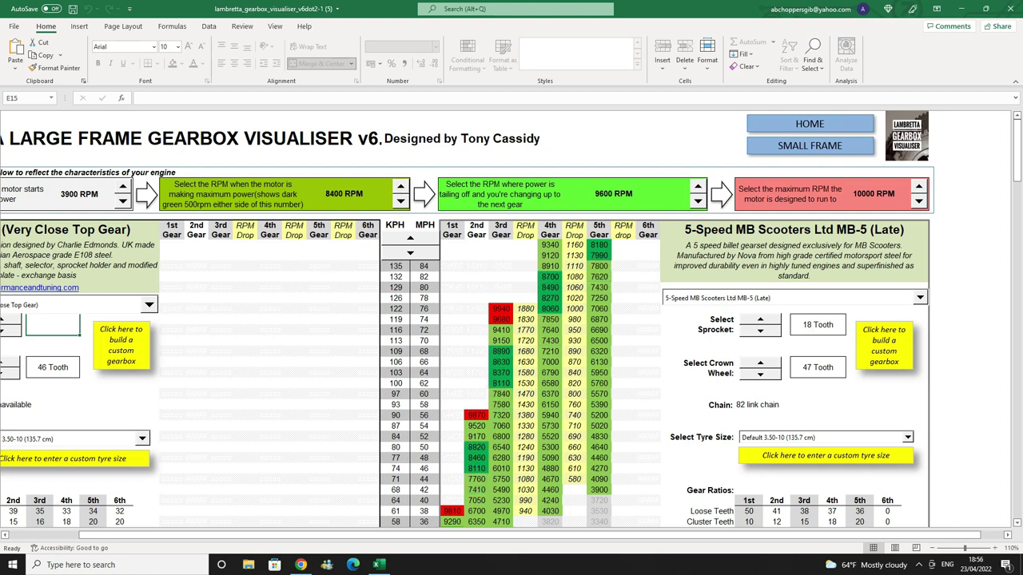
left_click(401, 185)
left_click(400, 185)
left_click(400, 186)
left_click(401, 186)
left_click(401, 186)
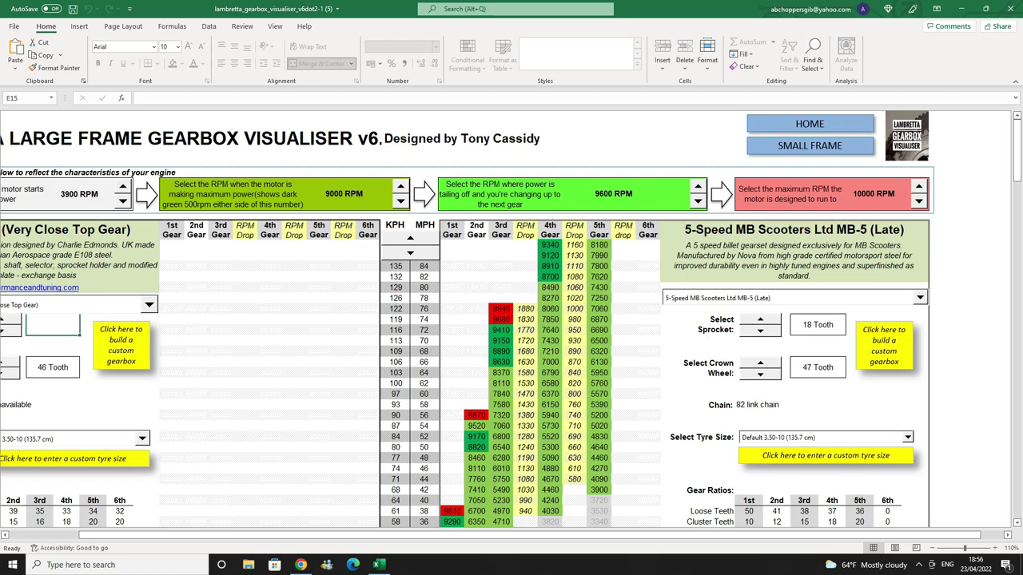
Step: Raise the power-start RPM to 5500
left_click_drag(489, 535, 470, 534)
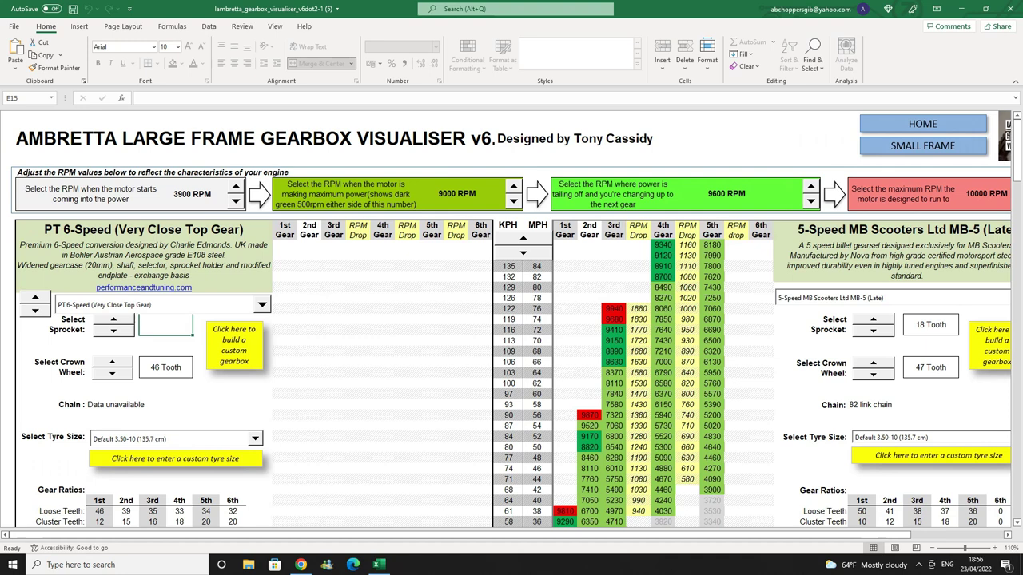
left_click(236, 186)
left_click(236, 186)
left_click(236, 186)
left_click(236, 186)
left_click(236, 187)
left_click(236, 186)
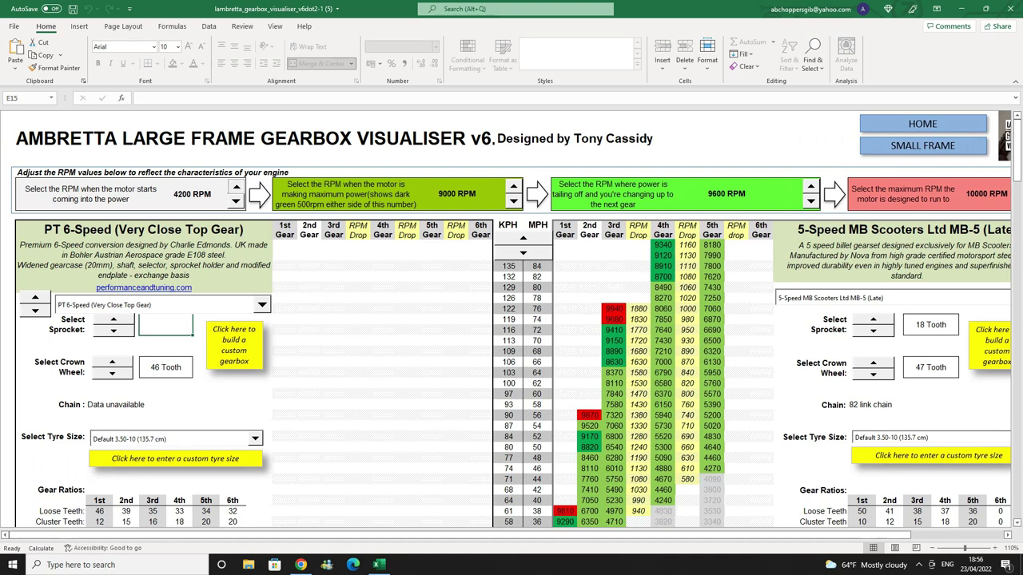
left_click(236, 187)
left_click(236, 186)
left_click(235, 186)
left_click(236, 187)
left_click(236, 186)
left_click(236, 186)
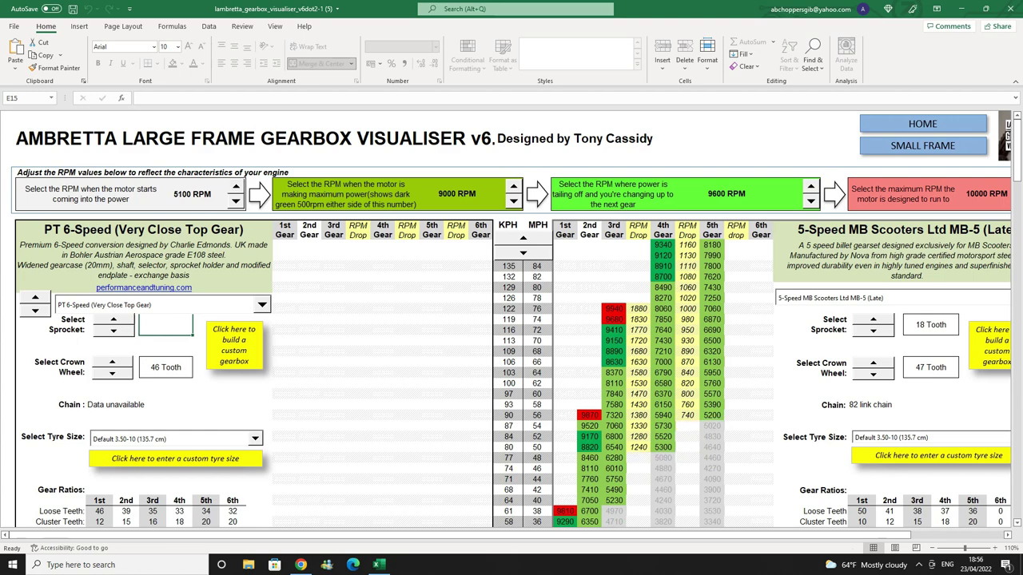
left_click(236, 186)
left_click(236, 187)
left_click(236, 186)
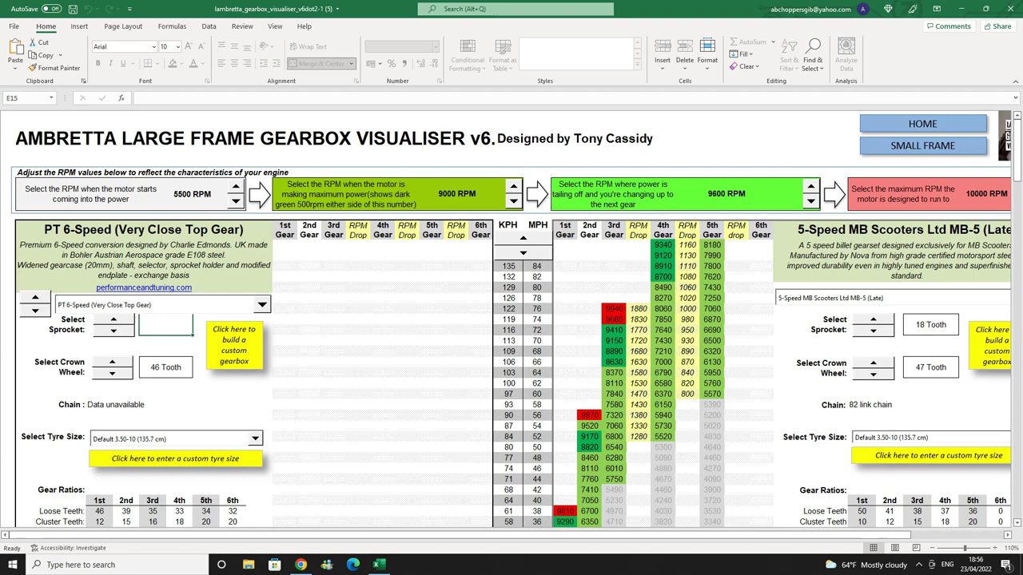
Step: Select 5-Speed RLC Cyclone 5 Pro V1 from the left gearbox drop-down list
key("alt+Down")
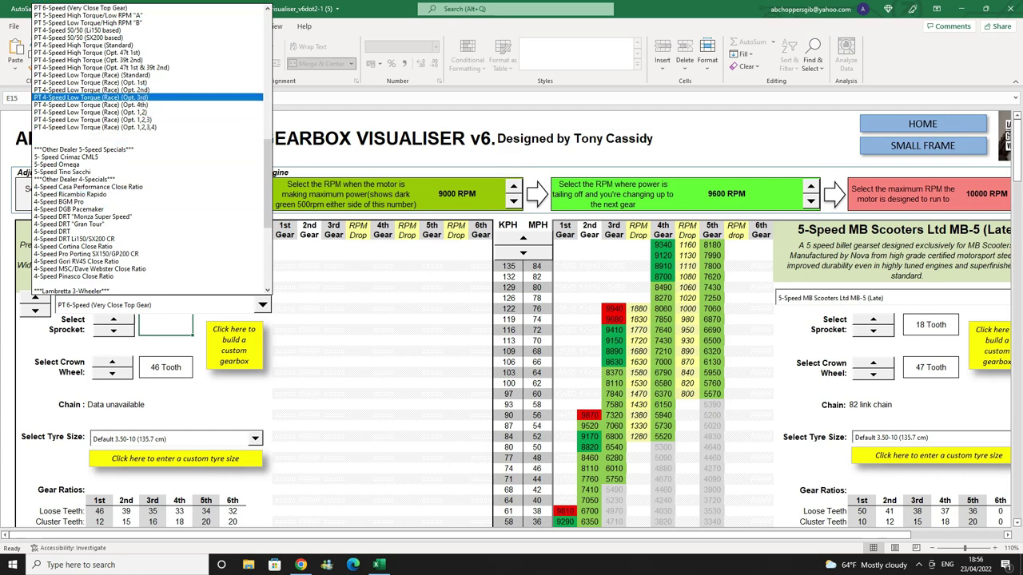
scroll(148, 147, "up", 10)
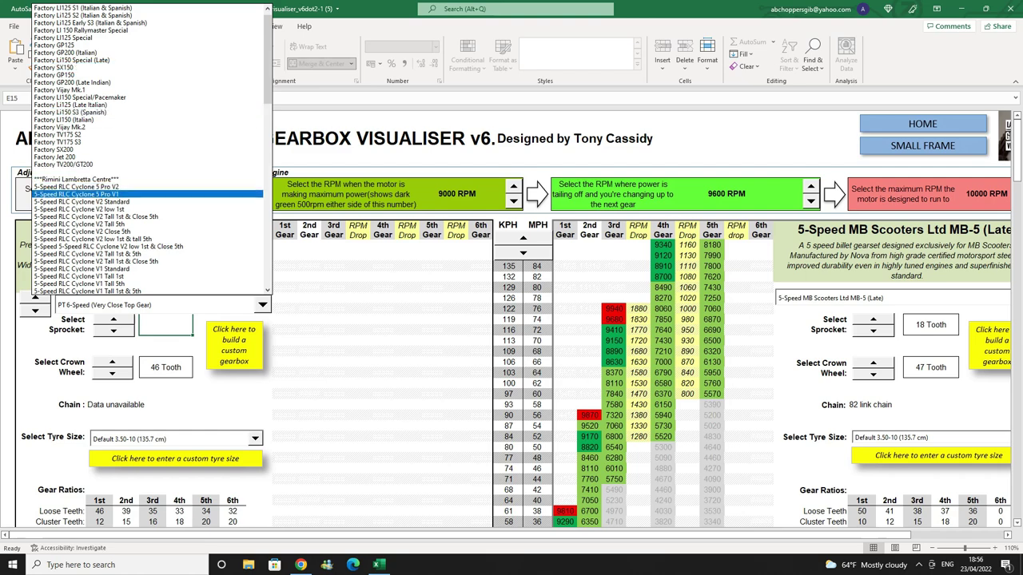
left_click(80, 186)
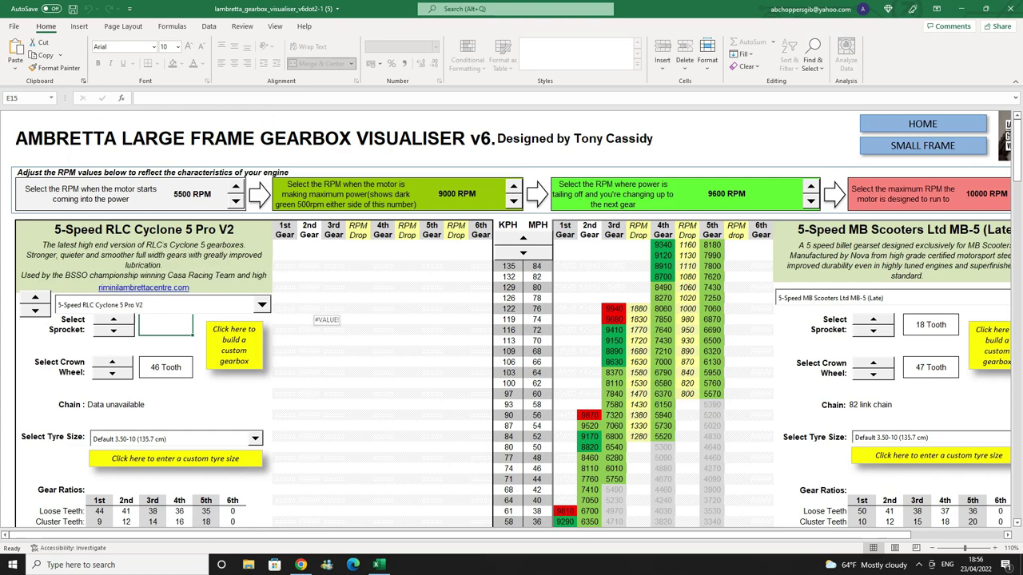
scroll(511, 320, "down", 5)
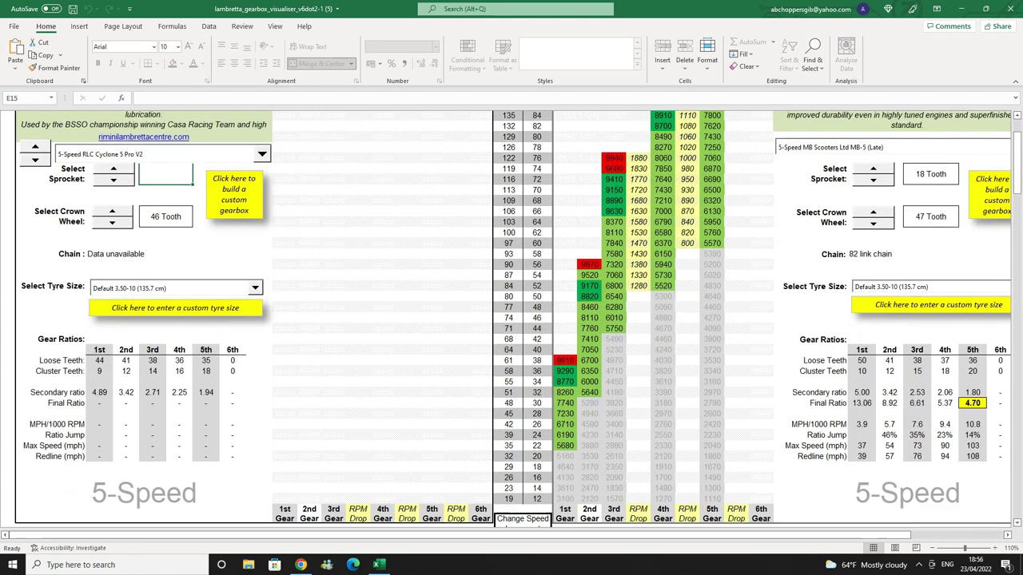
scroll(511, 320, "up", 5)
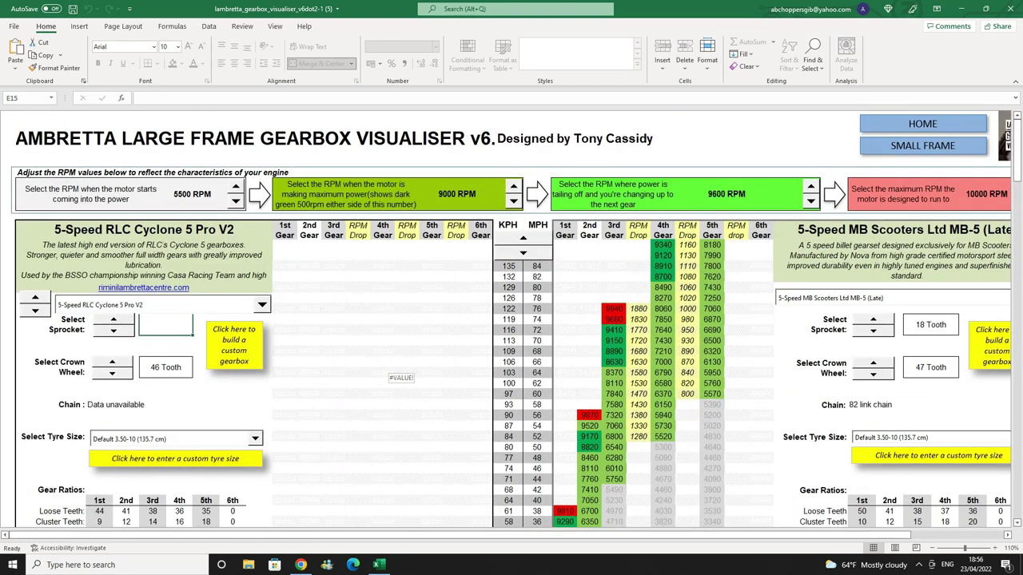
Step: Confirm the Pro V1 gearbox, set a 47-tooth crown wheel and a 17-tooth sprocket
left_click(35, 311)
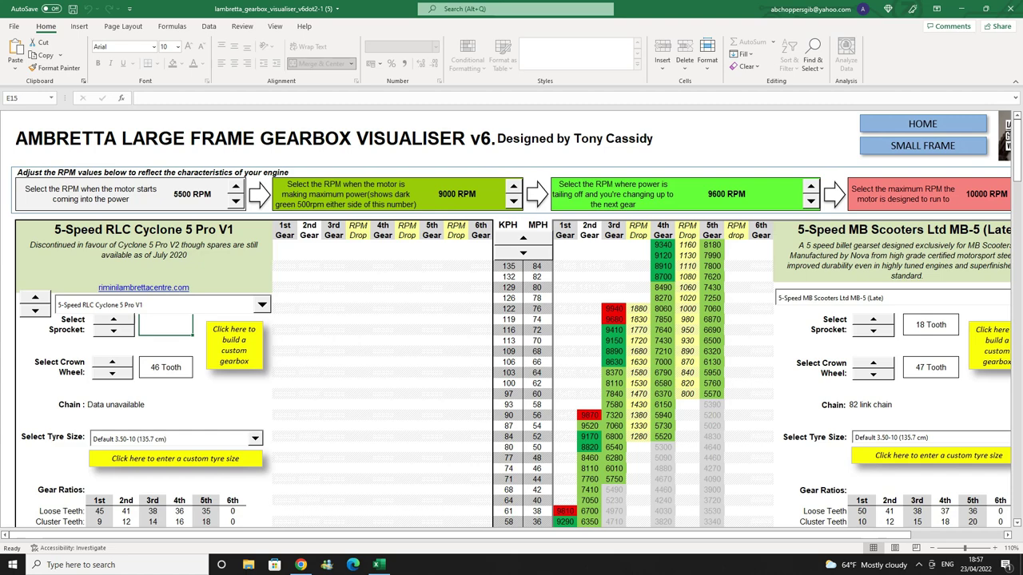
left_click(113, 319)
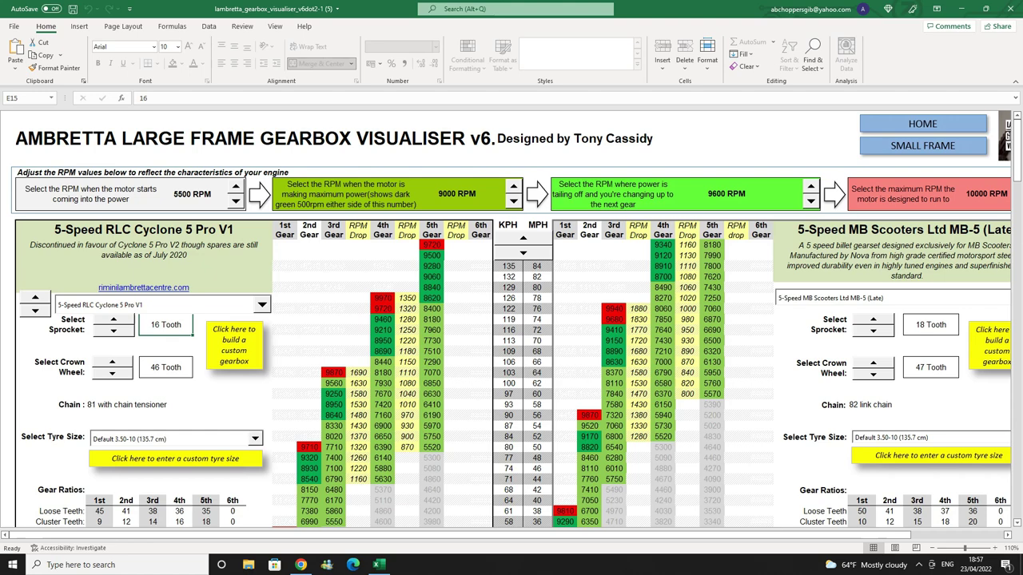
left_click(113, 356)
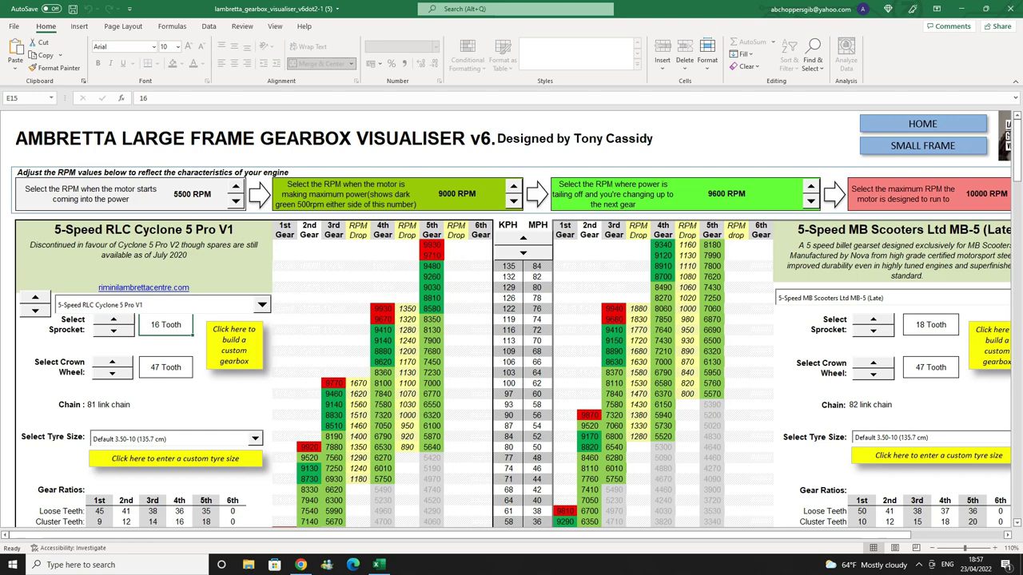
left_click(113, 319)
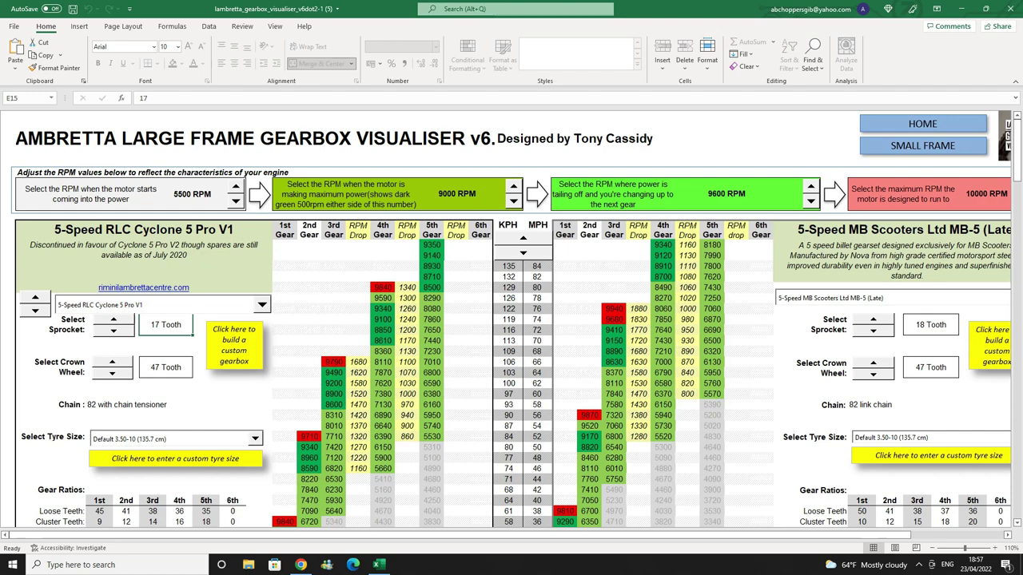
Step: Extend the speed table two steps and raise the sprocket to 20 teeth
left_click(522, 238)
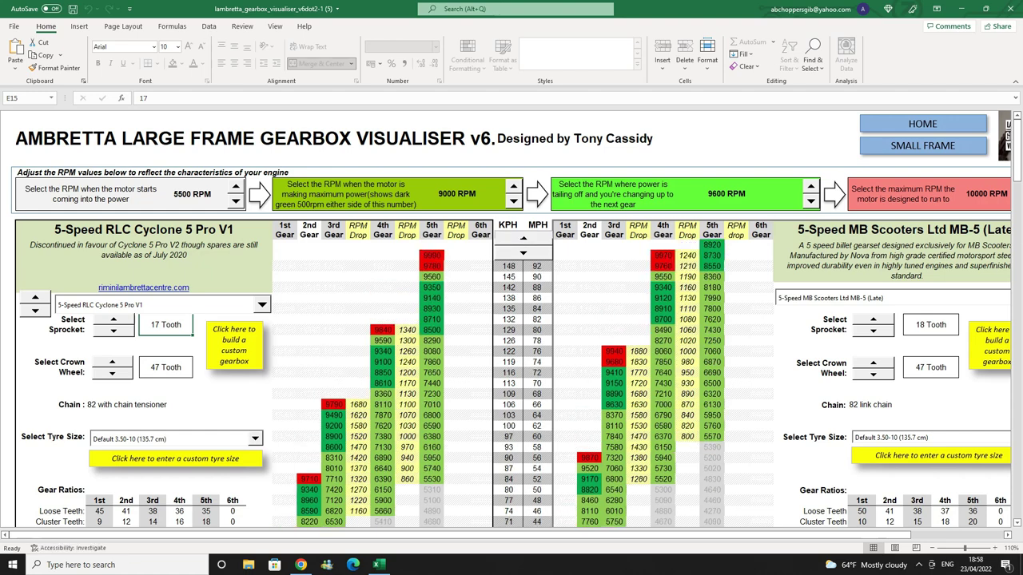
left_click(522, 237)
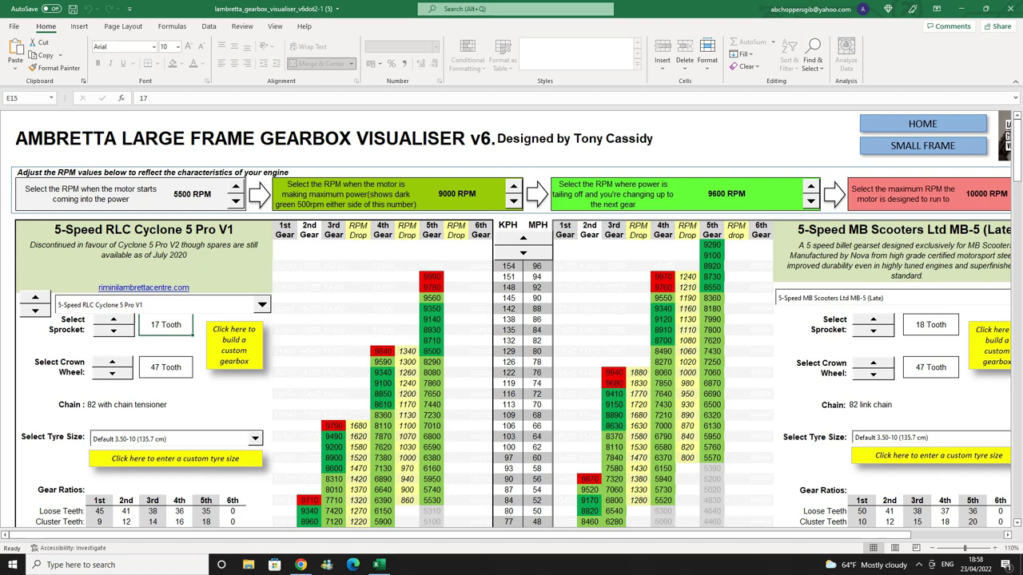
left_click(112, 318)
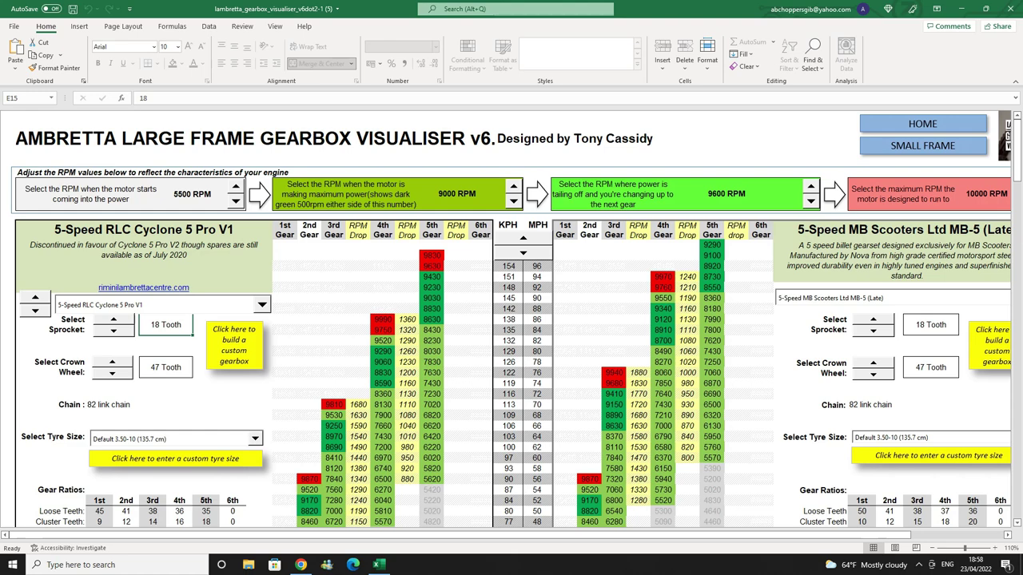
left_click(113, 319)
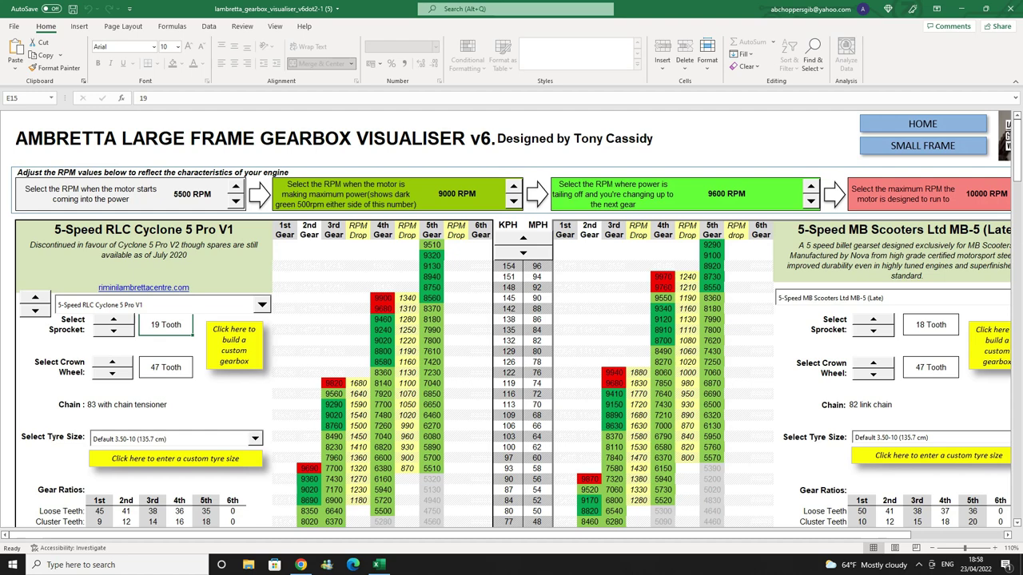
left_click(113, 319)
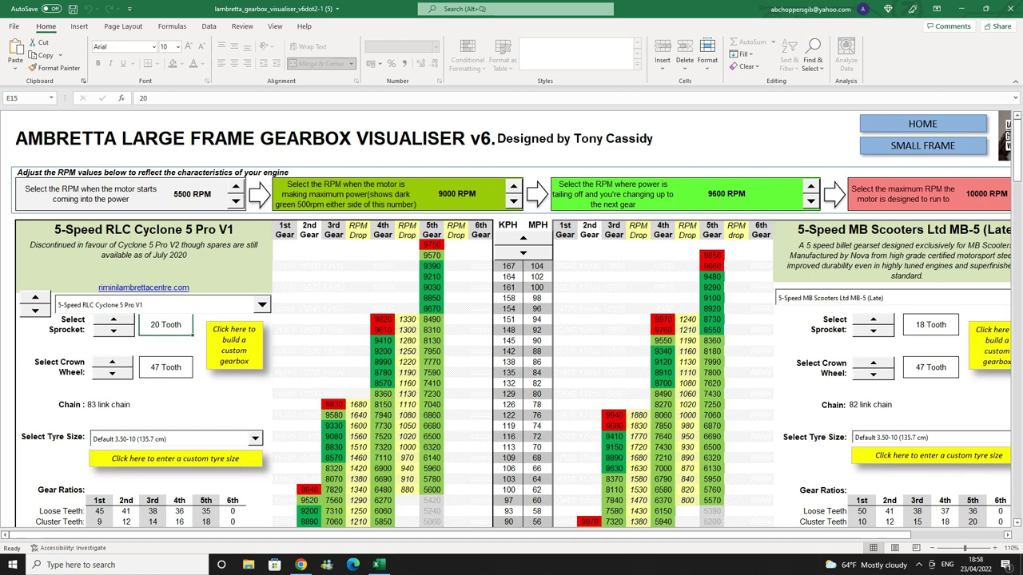
Step: Choose the Schwalbe Powertrack 100/90-10 tyre and shift the speed chart up two rows
scroll(512, 320, "down", 3)
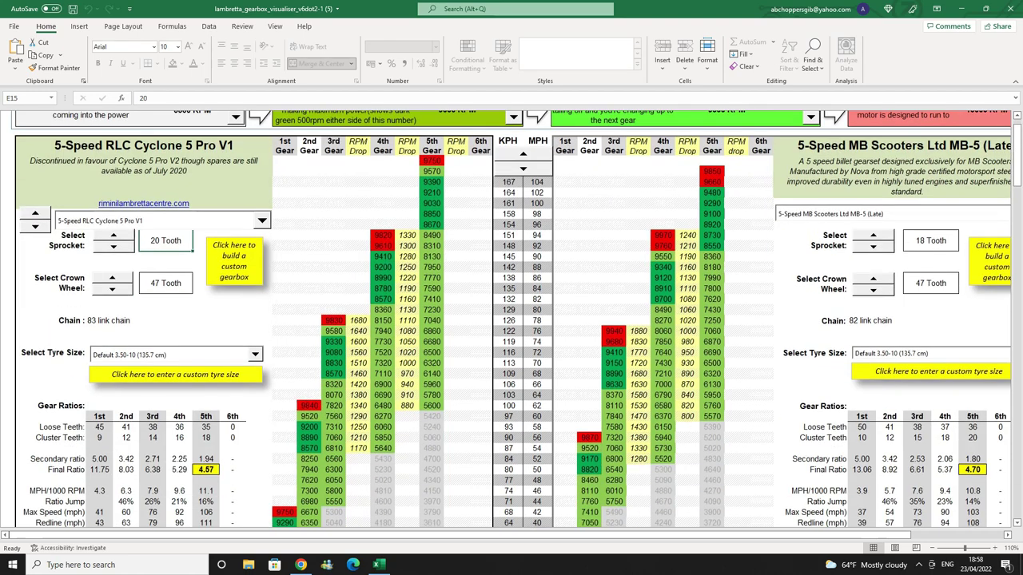
left_click(255, 354)
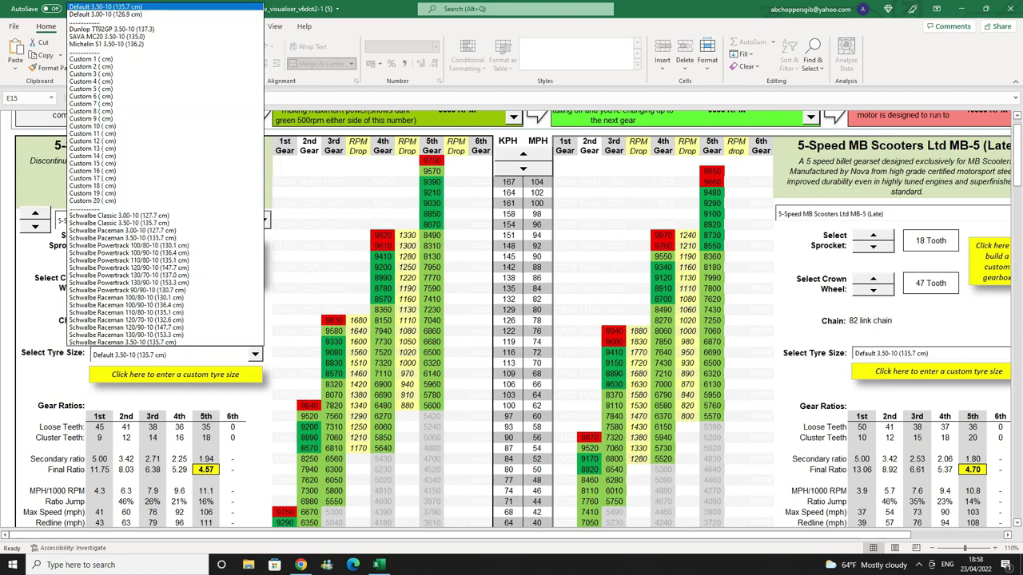
key("Up")
key("Up")
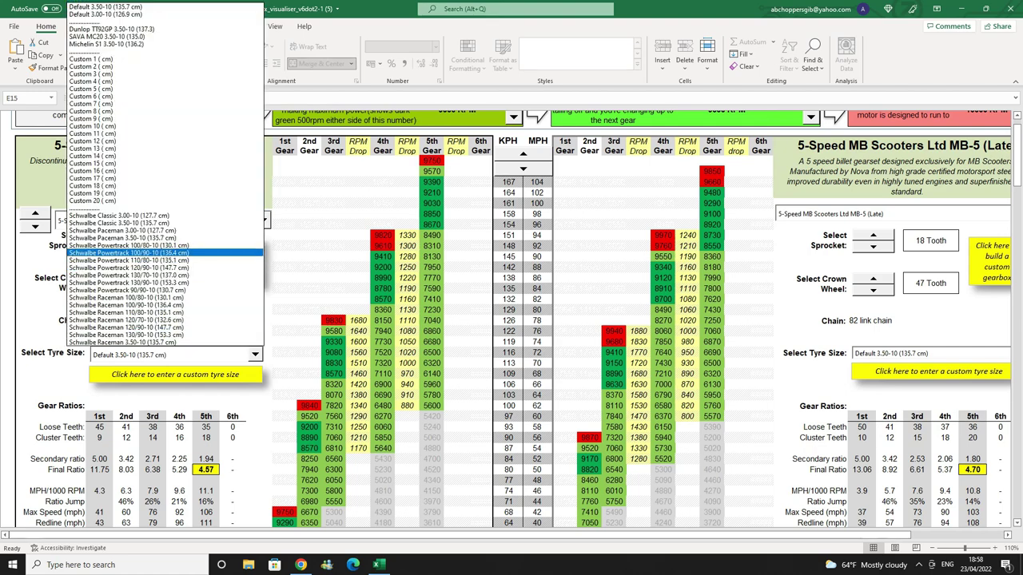
key("Return")
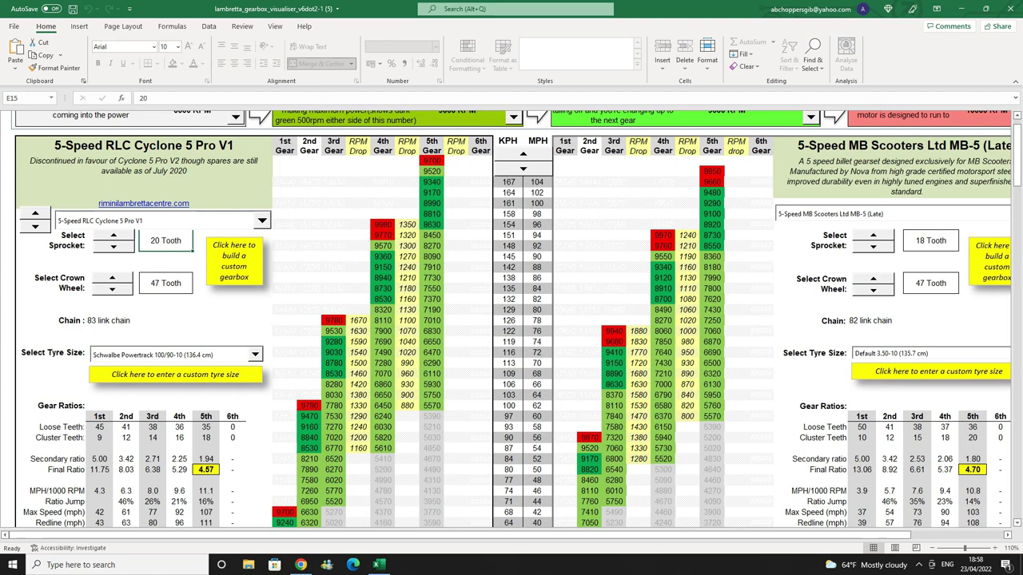
left_click(523, 153)
left_click(523, 153)
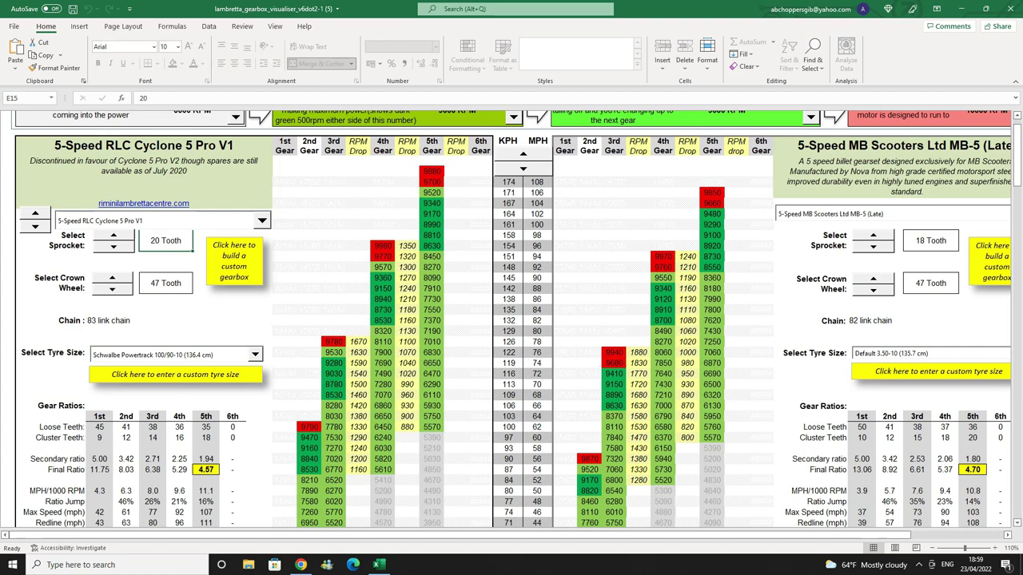
scroll(512, 320, "down", 4)
scroll(511, 320, "down", 2)
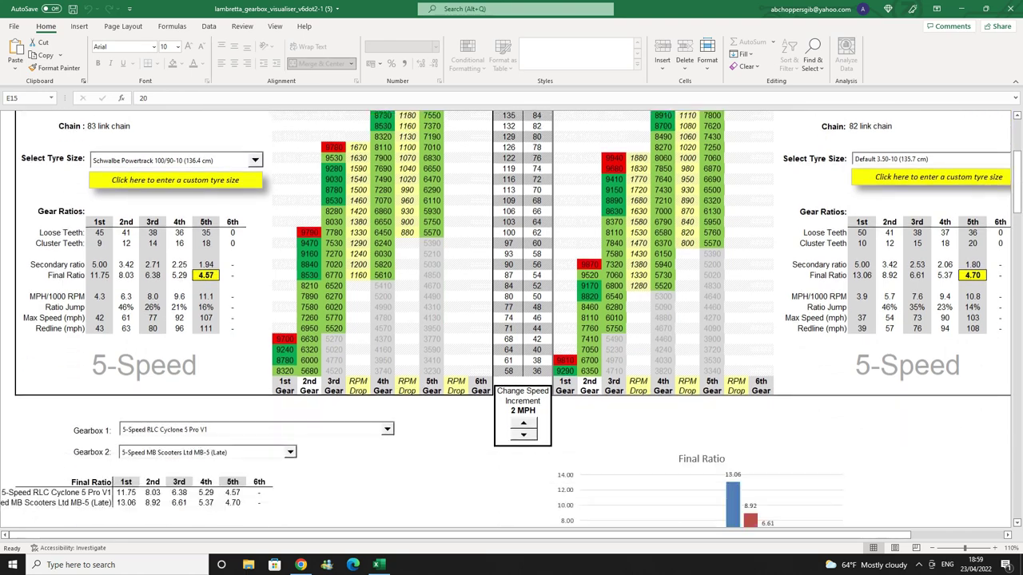
scroll(512, 320, "up", 2)
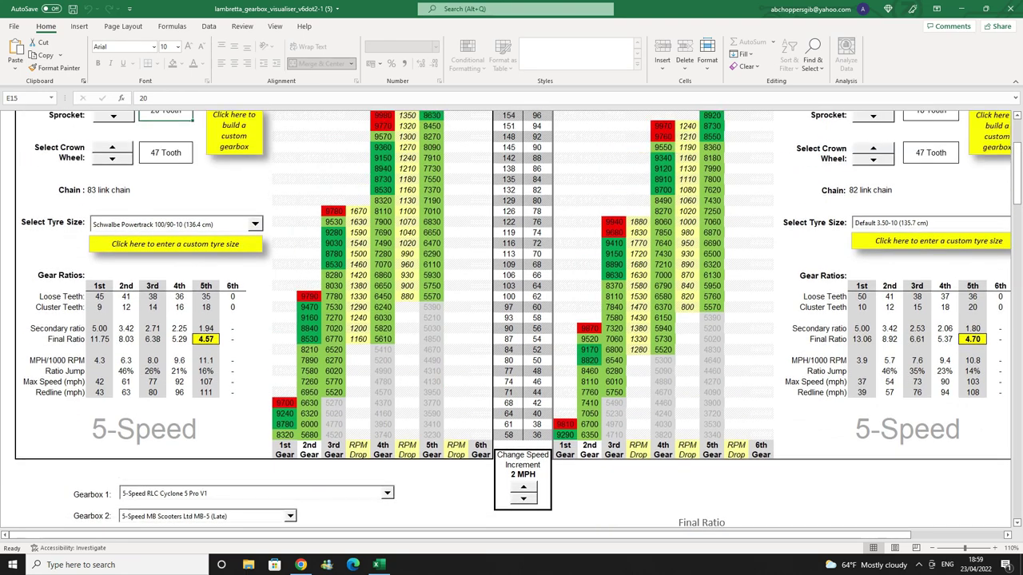
scroll(512, 320, "up", 4)
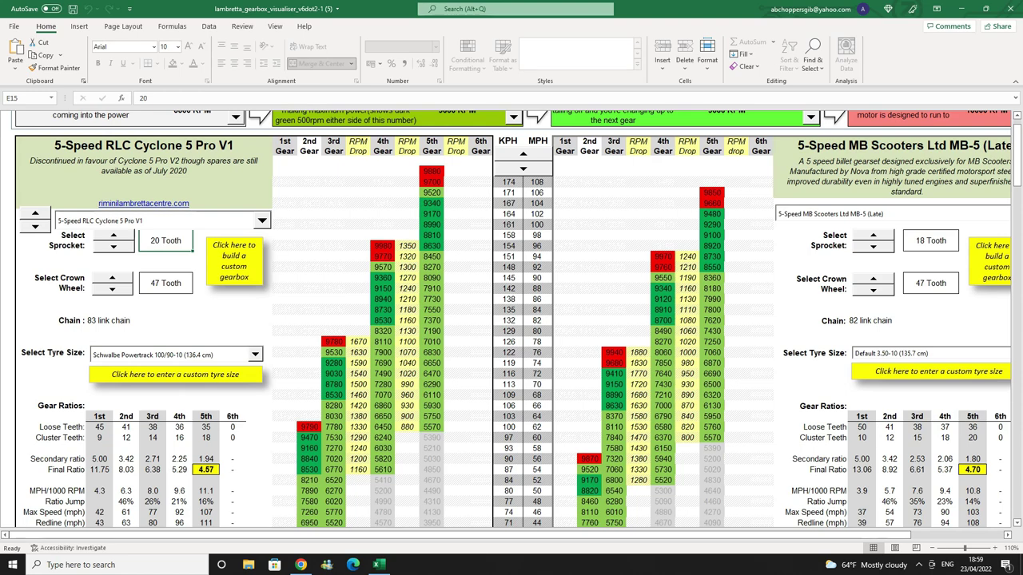
scroll(511, 320, "down", 3)
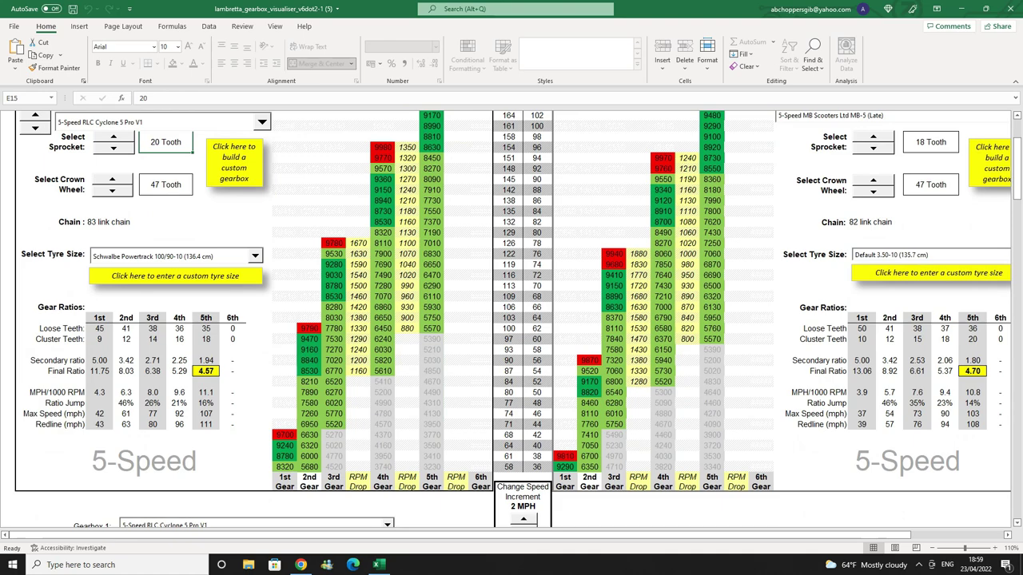